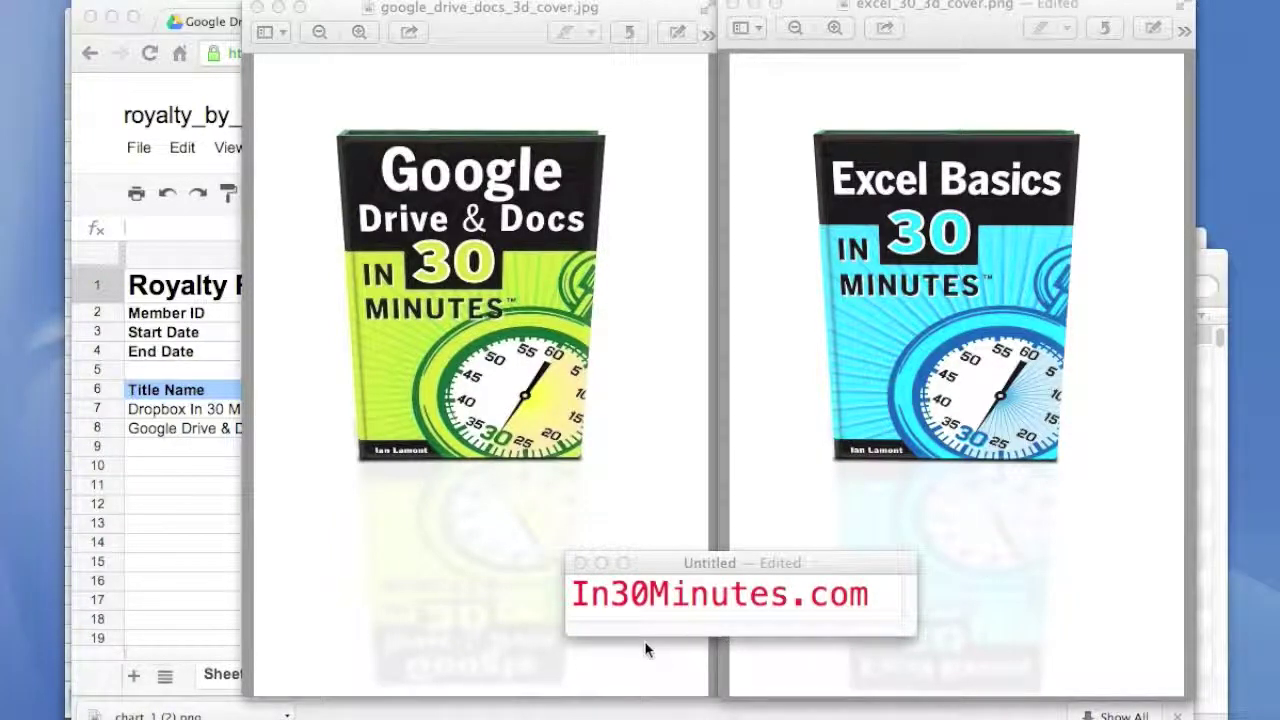
Step: Bring the Google Sheets royalty report with its pie chart in front of Preview
left_click(175, 85)
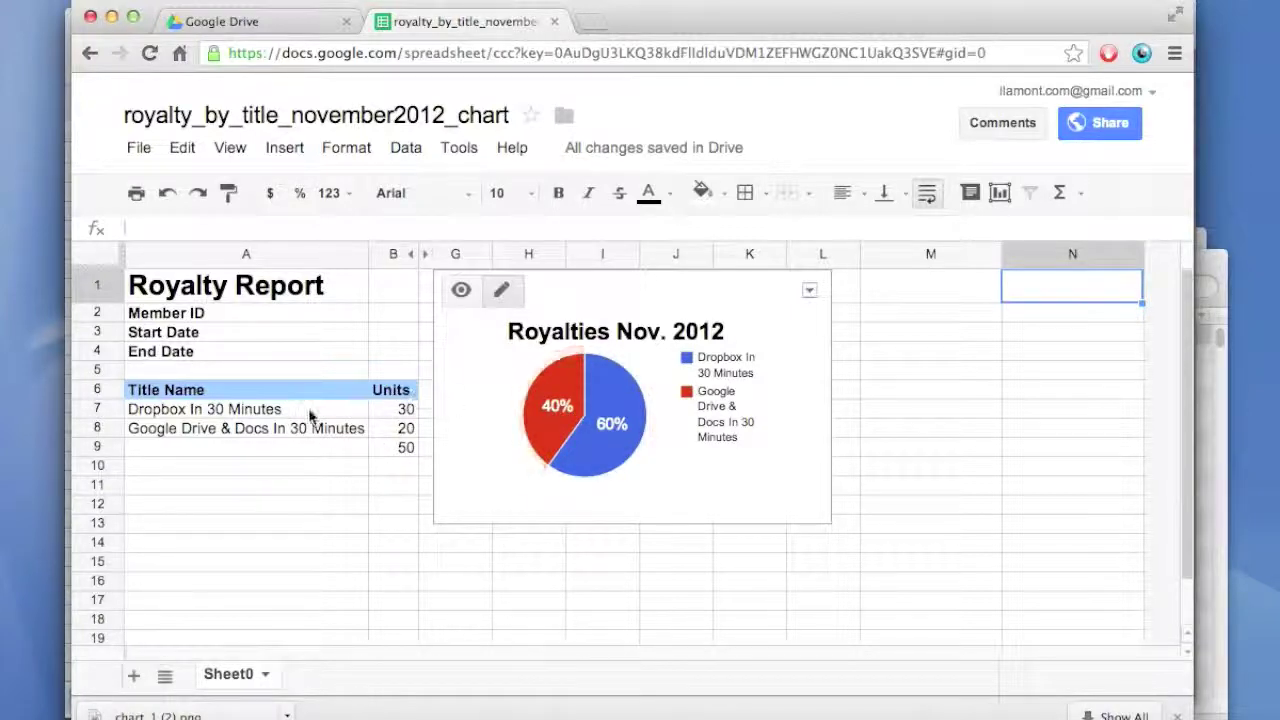
Step: Select the Royalties Nov. 2012 pie chart and drag its corner to enlarge it
left_click(483, 374)
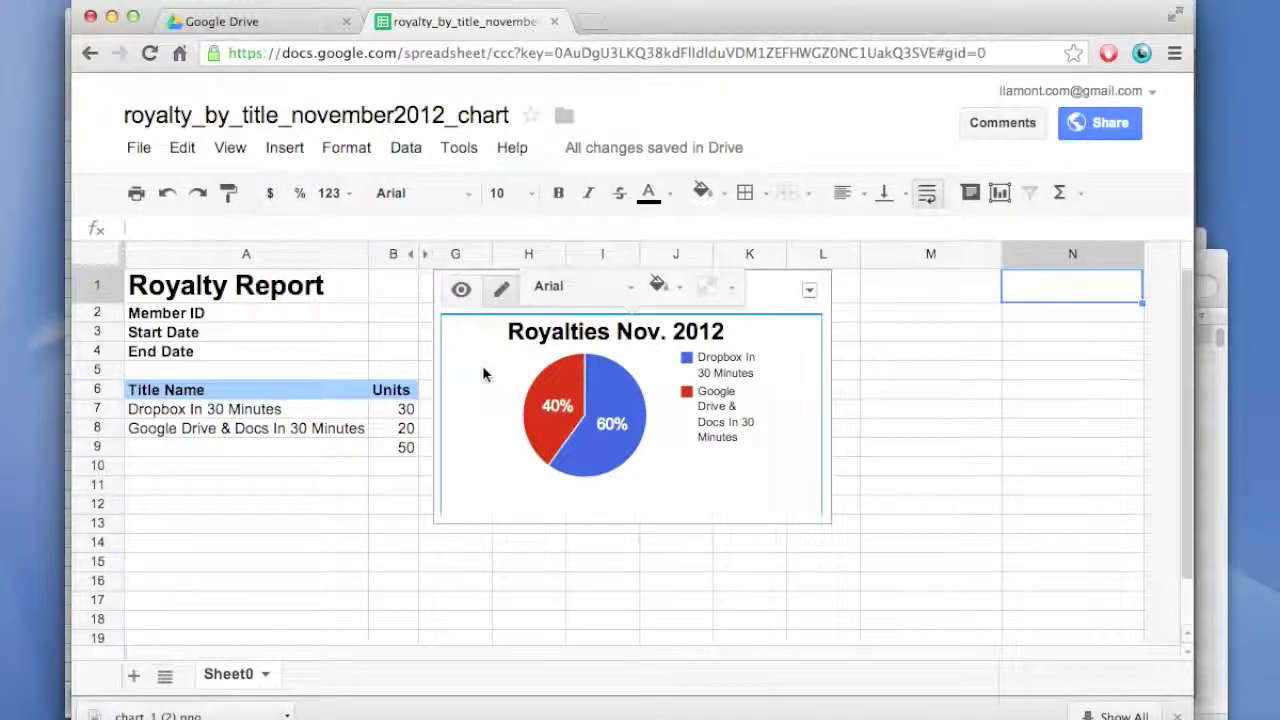
left_click(770, 293)
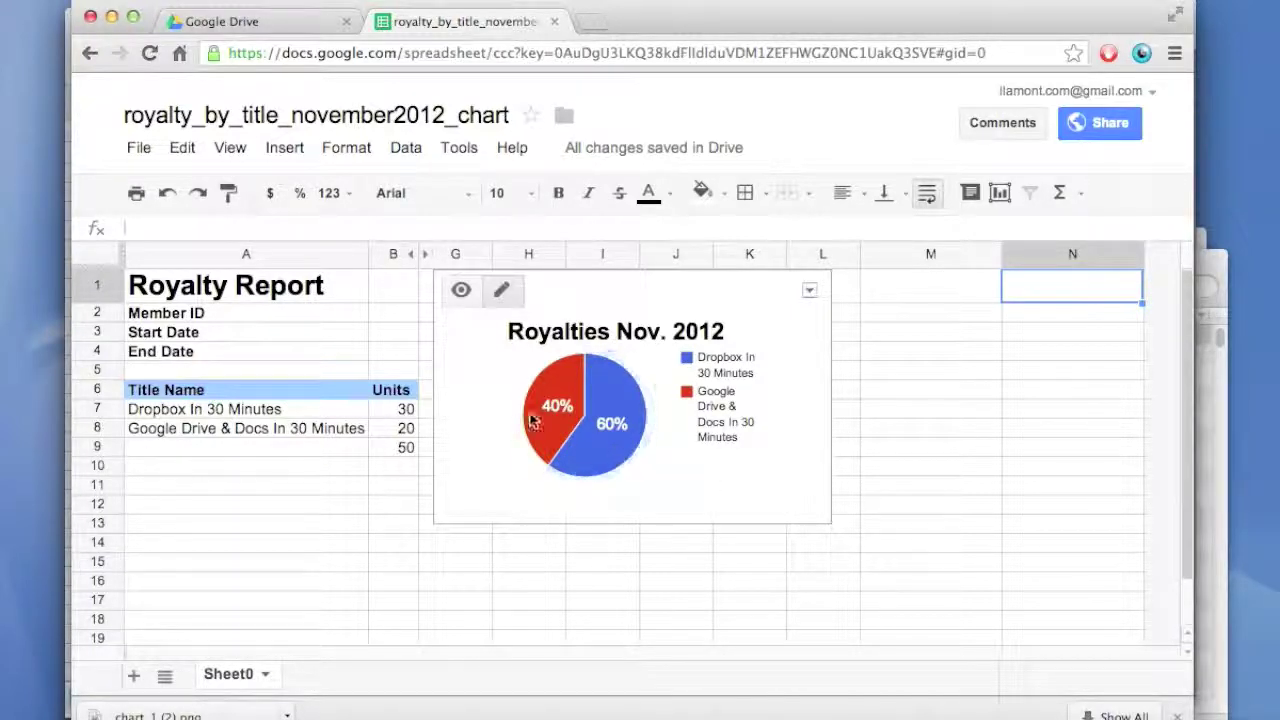
left_click_drag(830, 522, 929, 588)
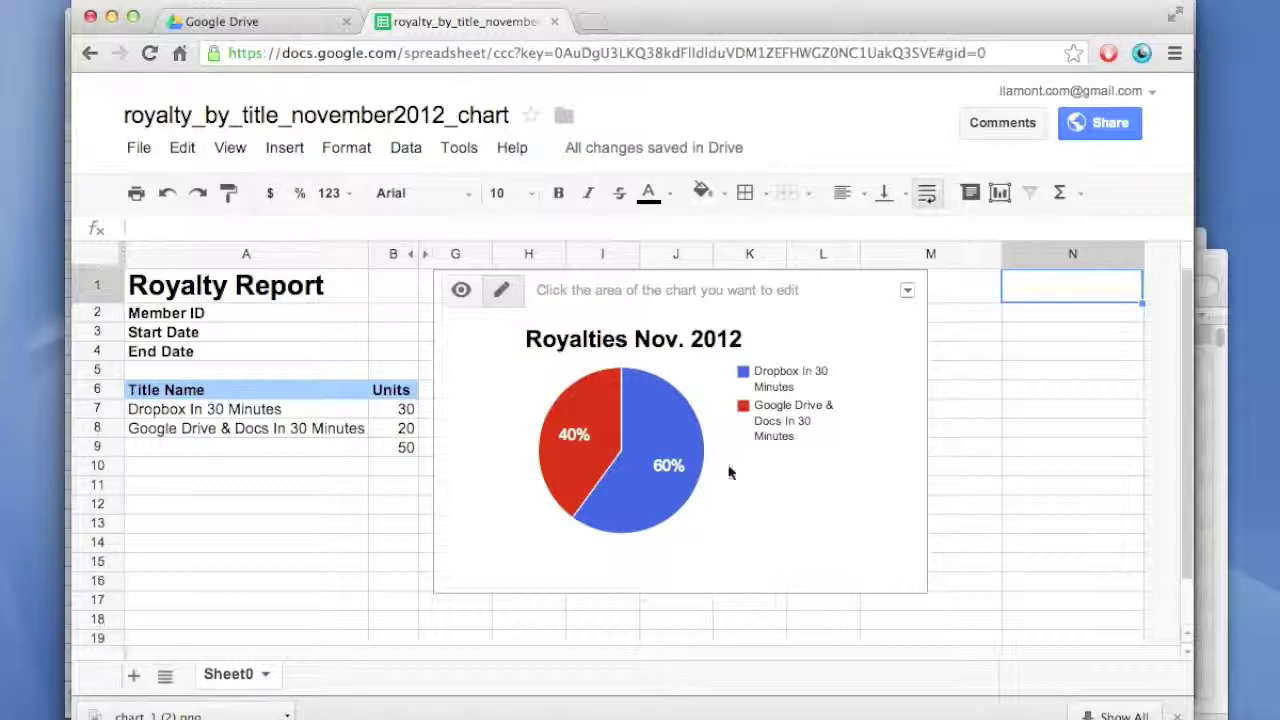
Step: Recolour the 60% Dropbox slice dark teal, then select the legend
left_click(652, 450)
left_click(663, 418)
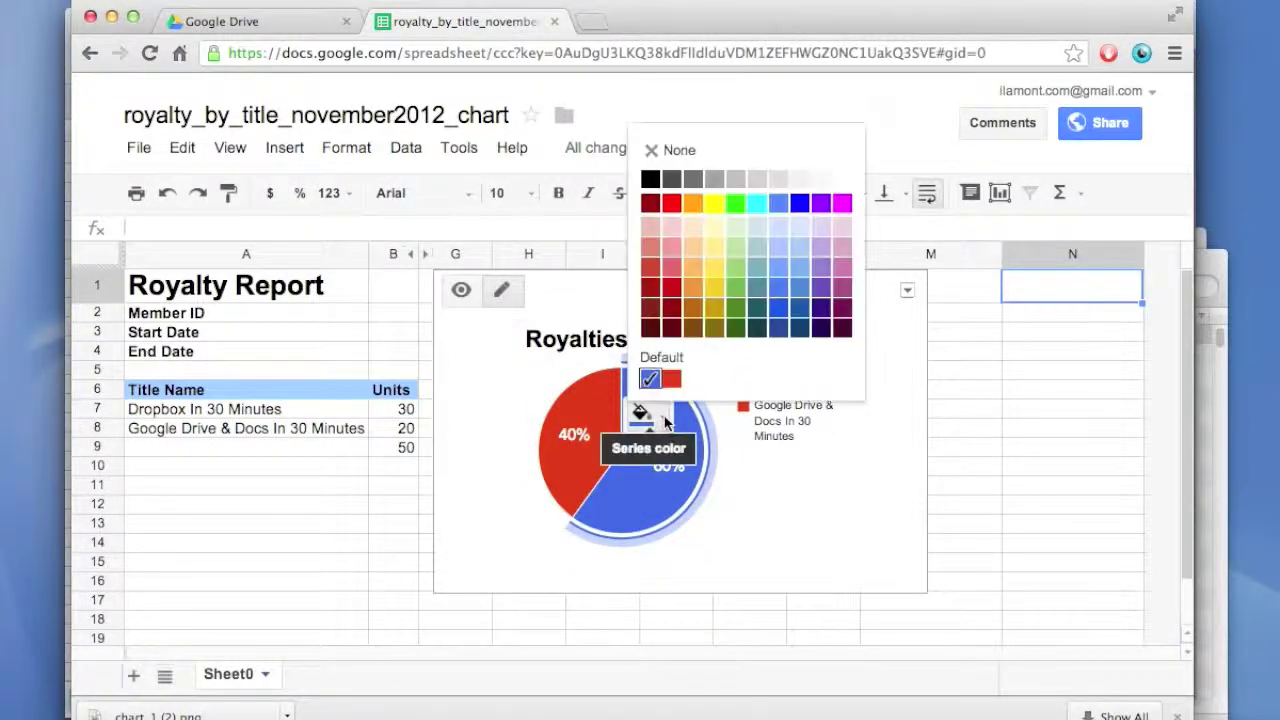
left_click(759, 308)
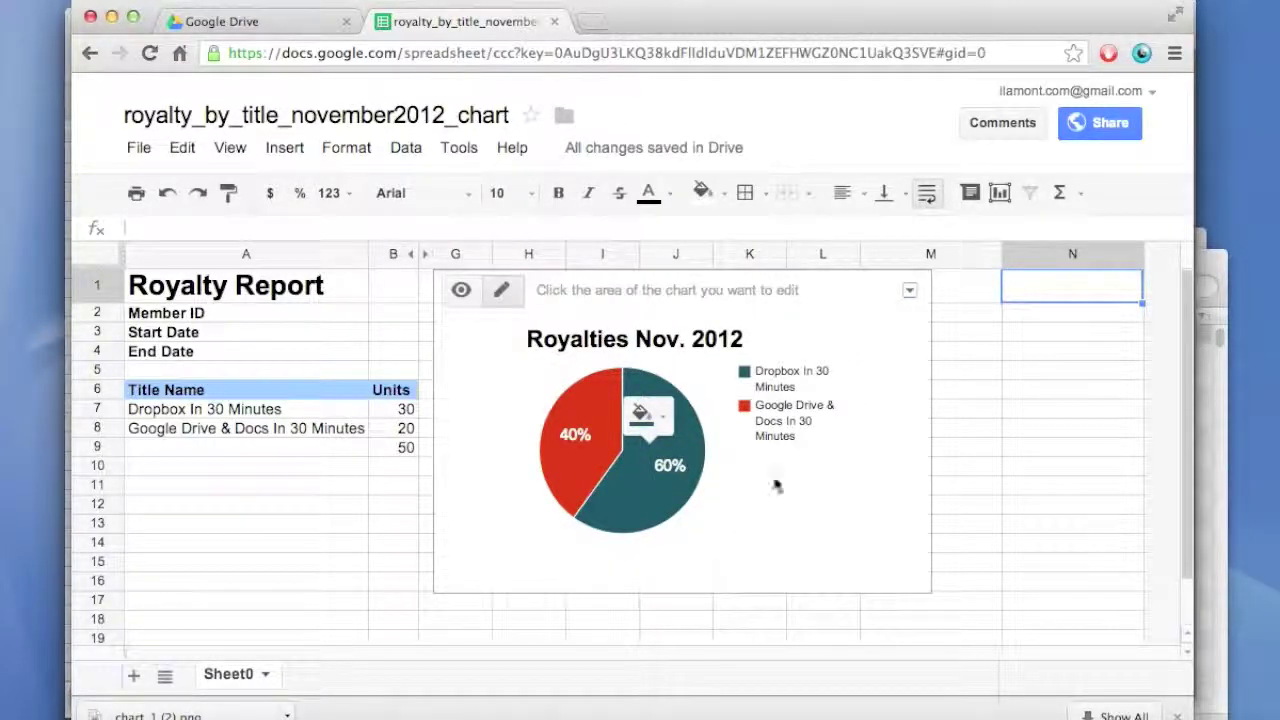
left_click(786, 434)
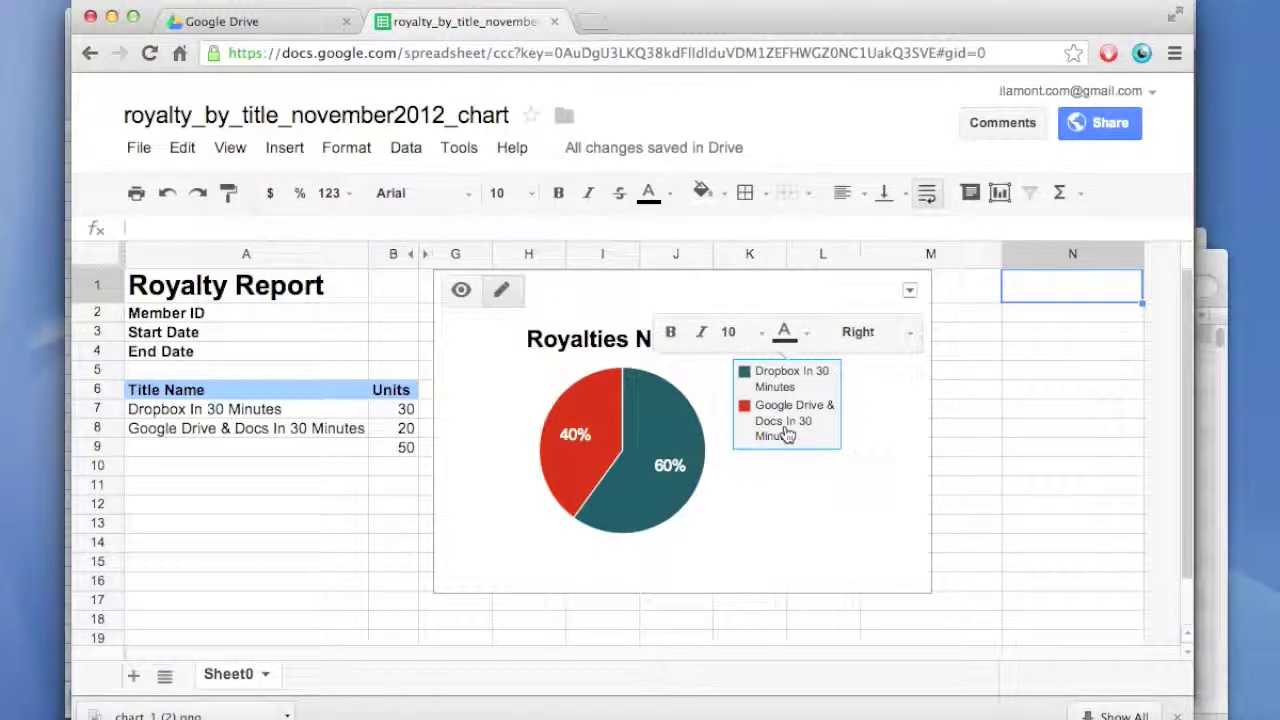
Step: Change the legend font size from 10 to 12
left_click(762, 340)
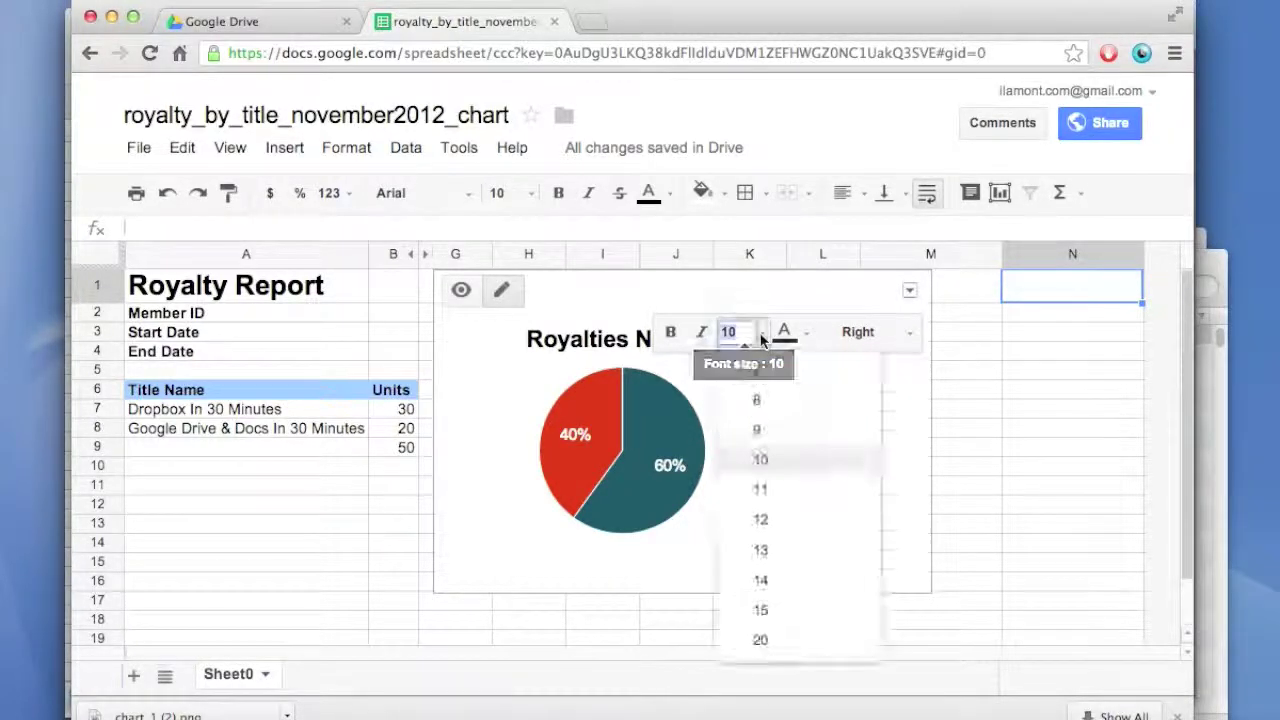
left_click(762, 520)
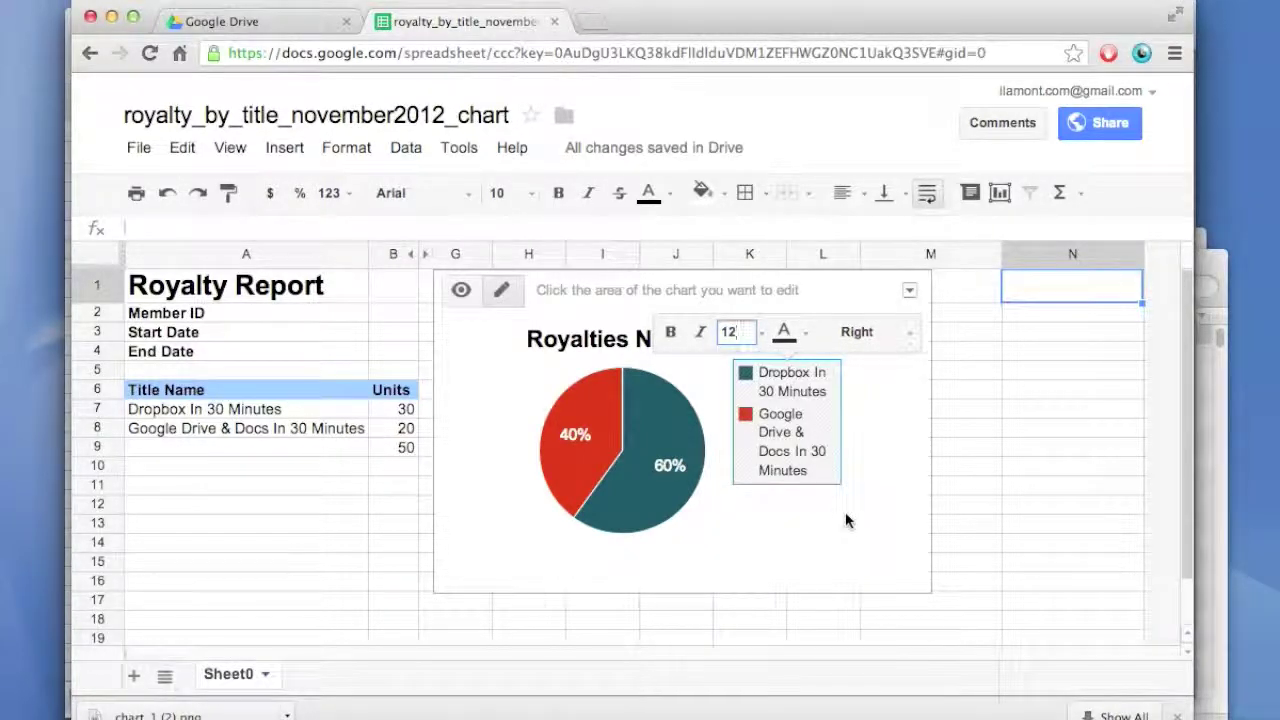
left_click(477, 405)
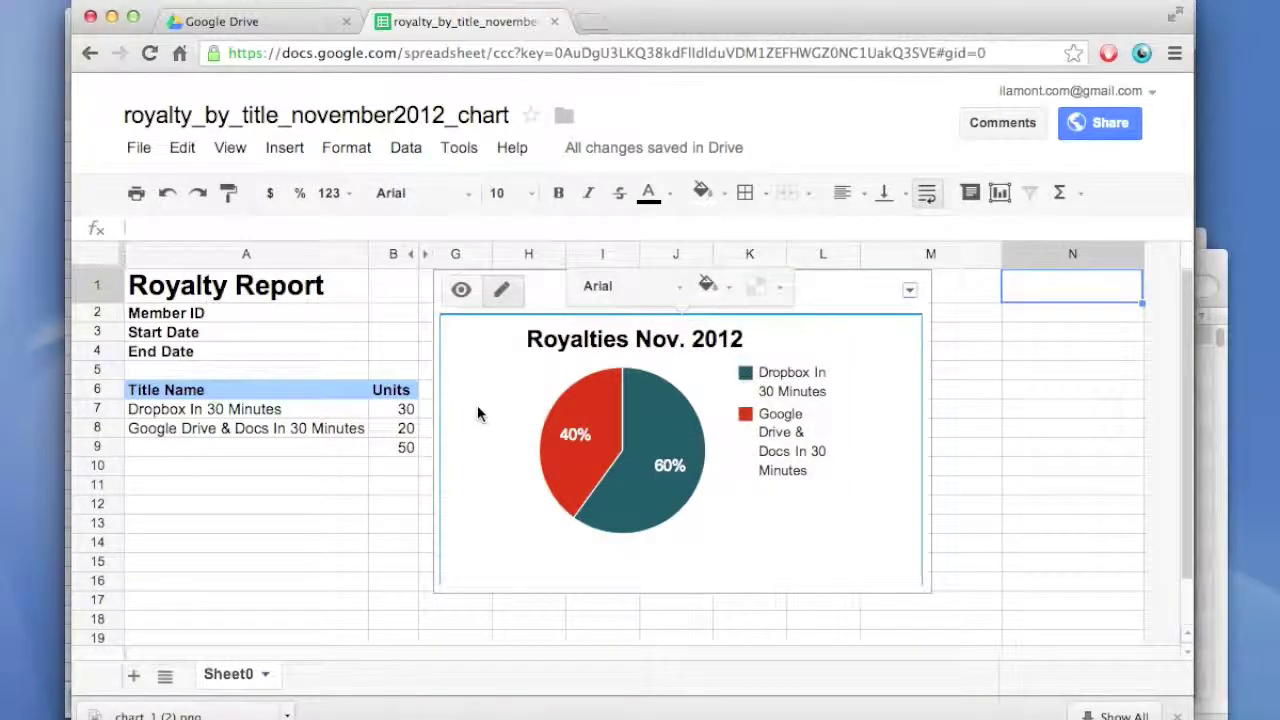
left_click(910, 291)
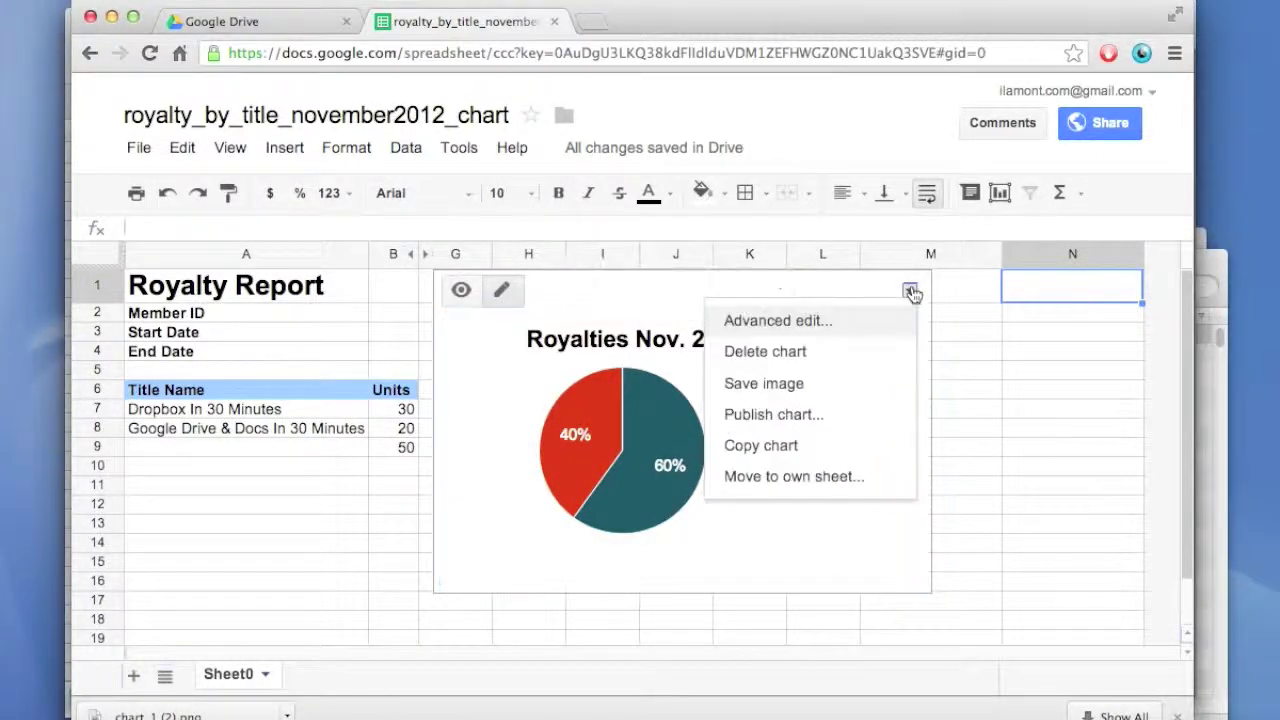
Step: Retitle the chart 'Royalties Last Month' in the advanced chart editor
left_click(865, 331)
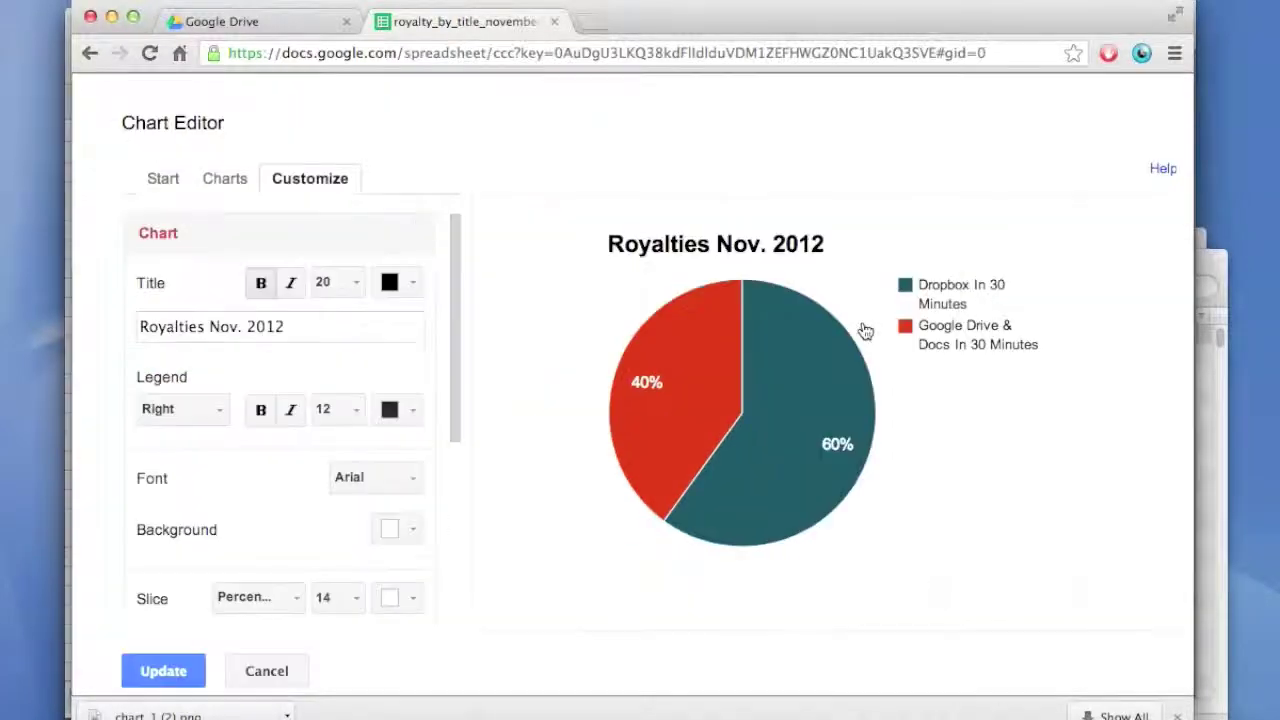
left_click(207, 328)
triple_click(207, 328)
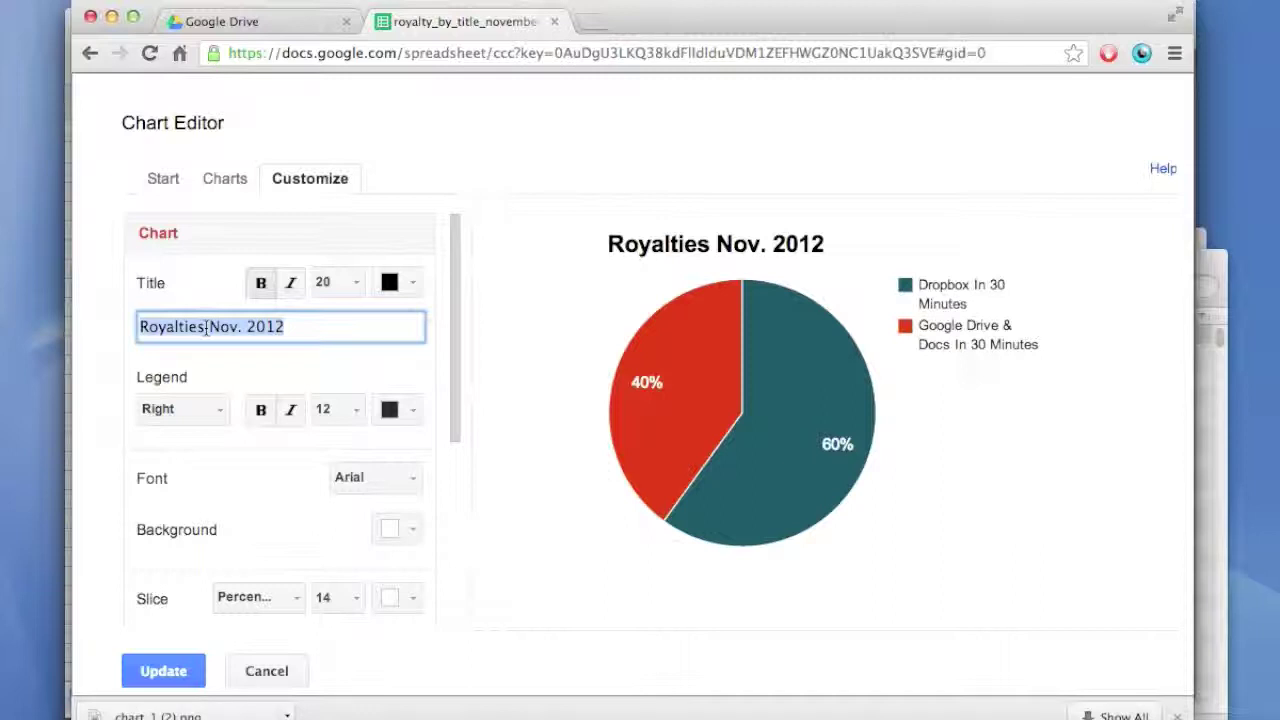
left_click(207, 328)
key("shift+End")
type("Last mon")
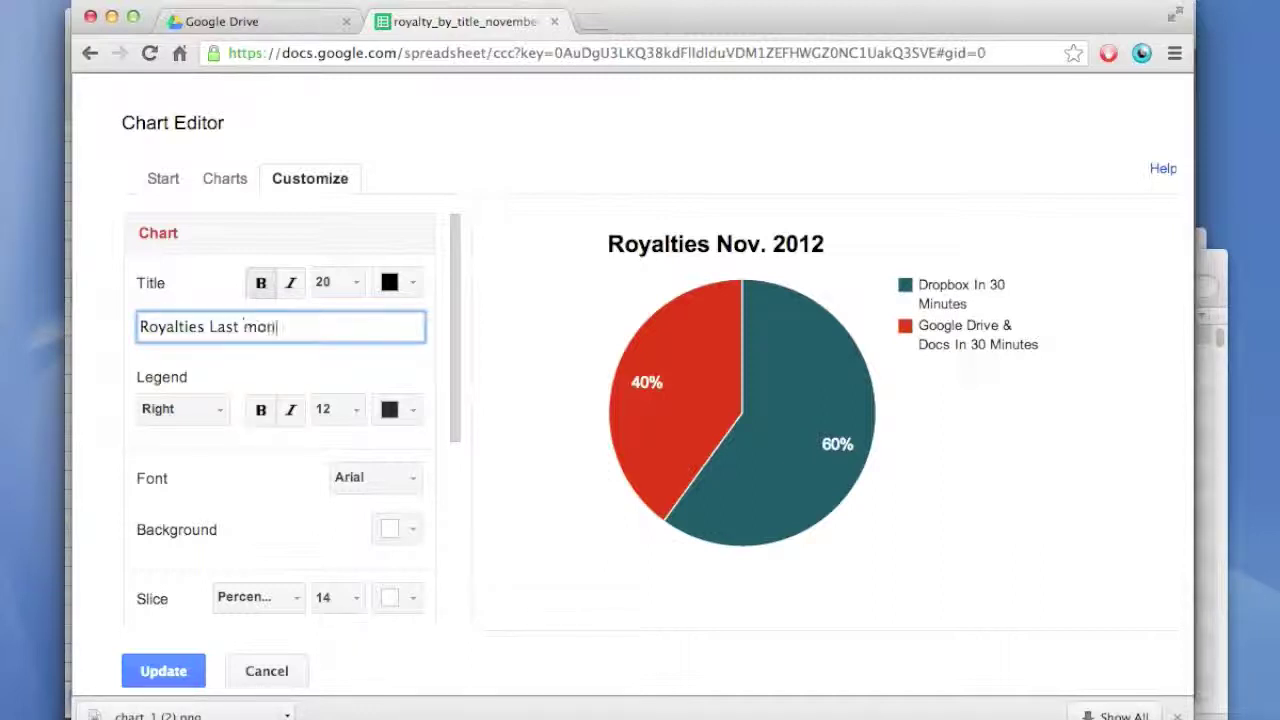
type("onth")
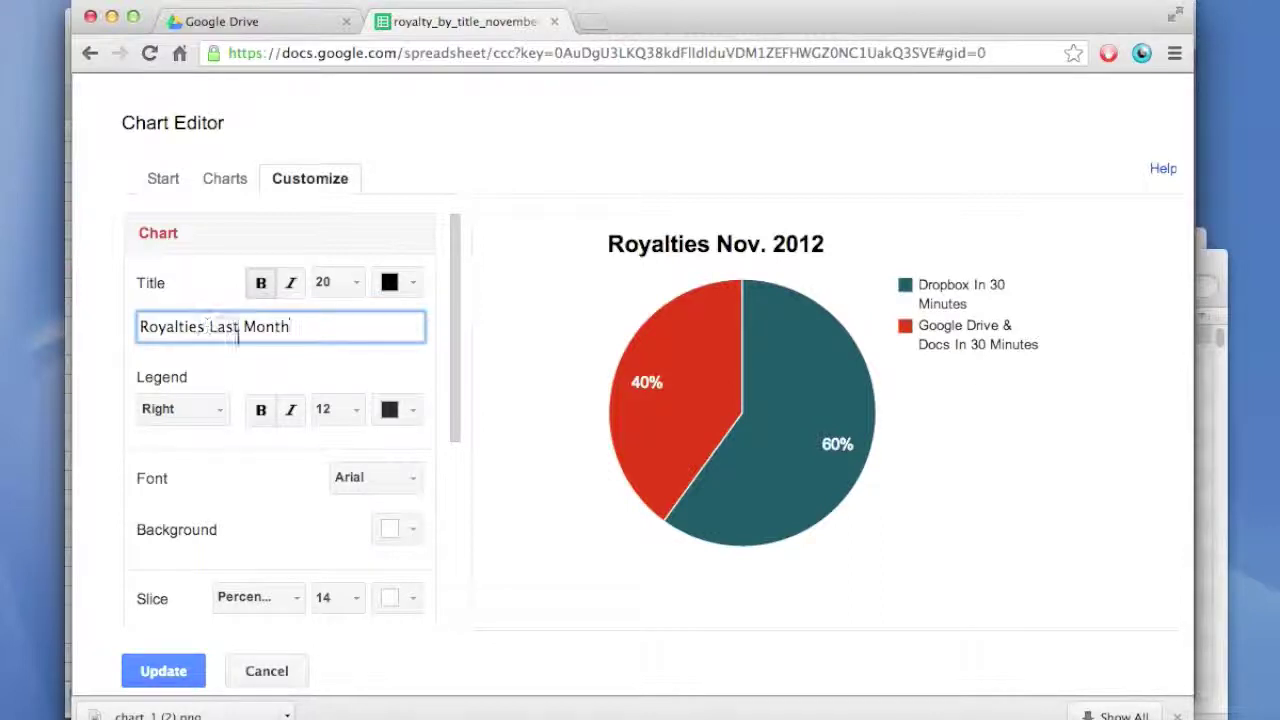
Step: Set the slice label font size to 20 and the chart background to light orange
left_click(358, 598)
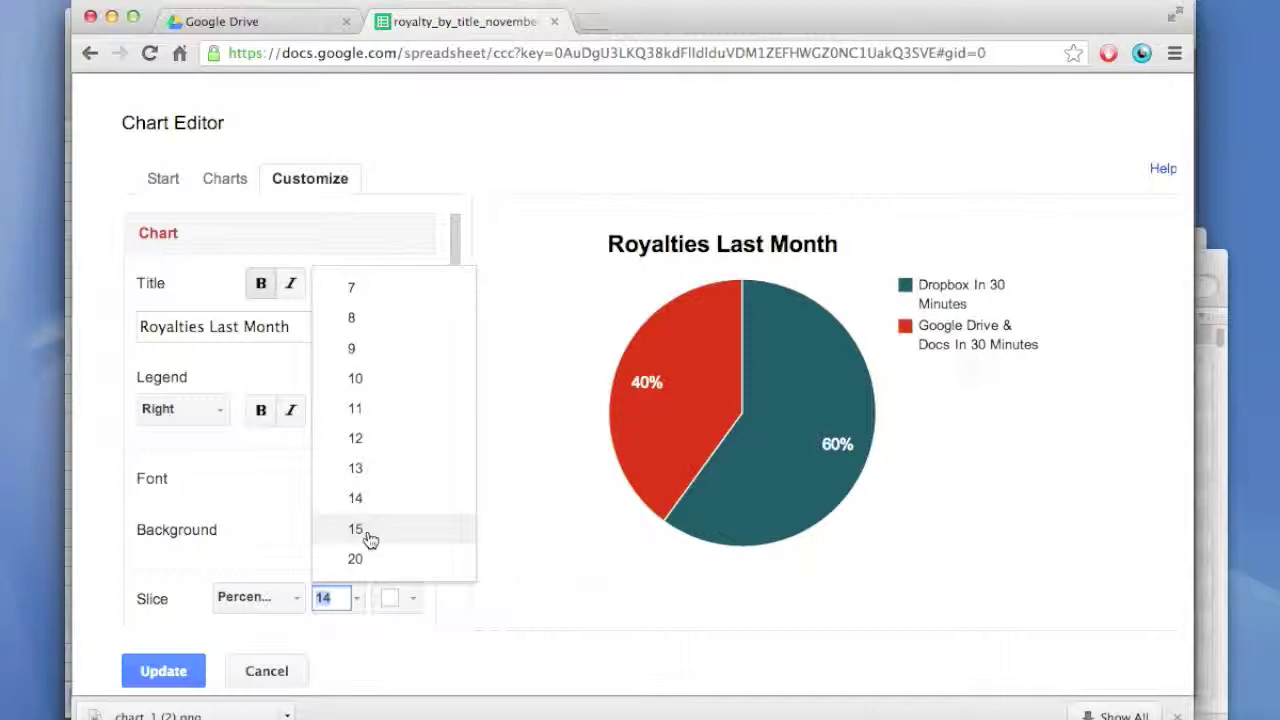
left_click(374, 560)
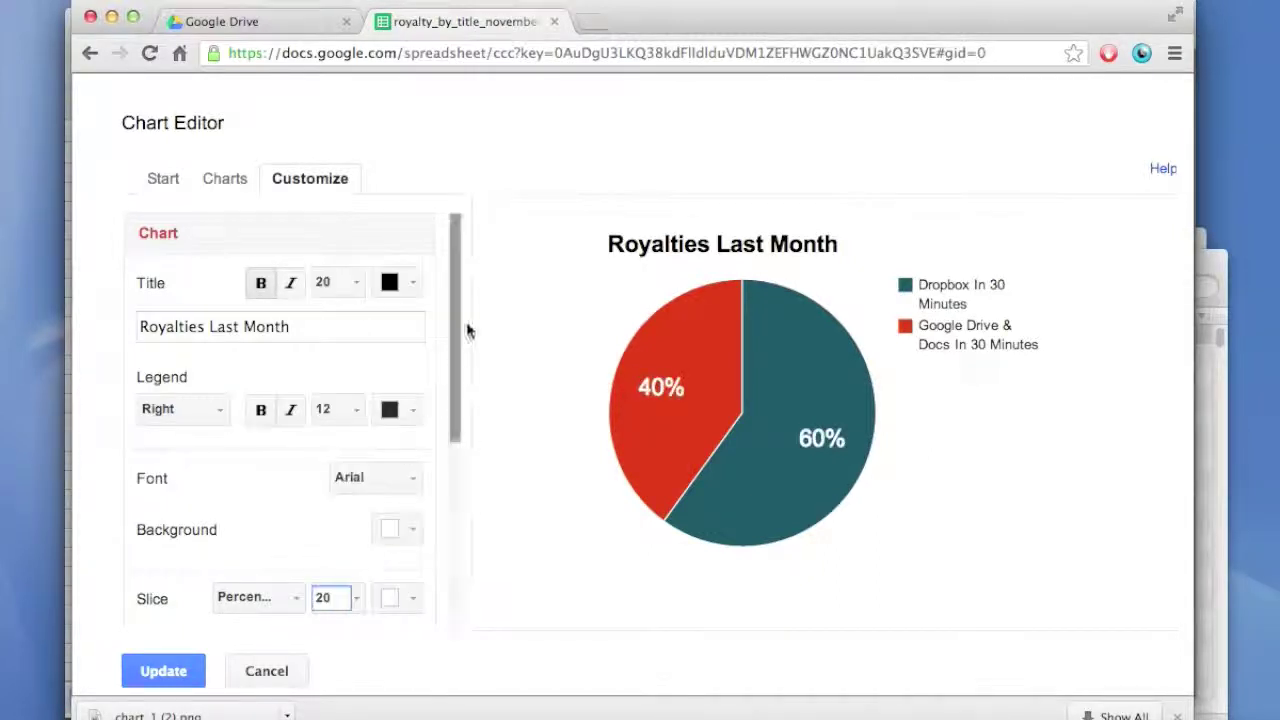
left_click(414, 528)
left_click(443, 380)
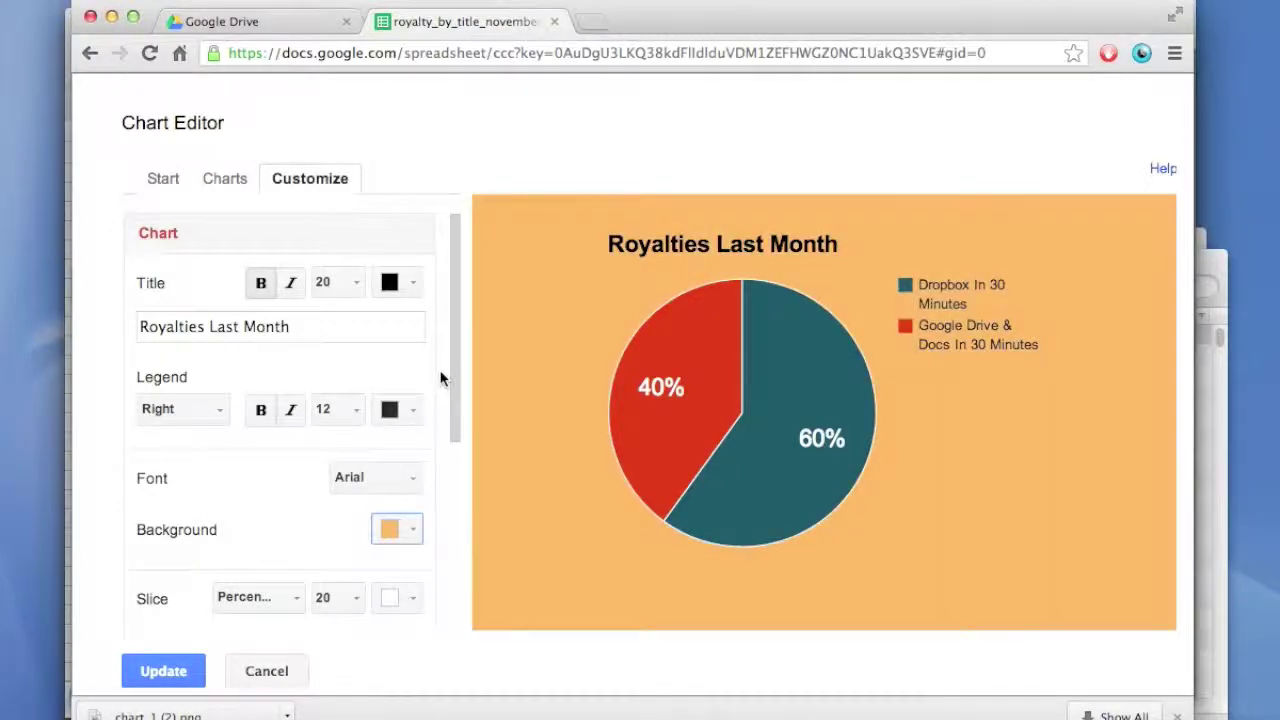
Step: Show the chart type choices with the standard, 3D and donut pie variants
left_click(229, 182)
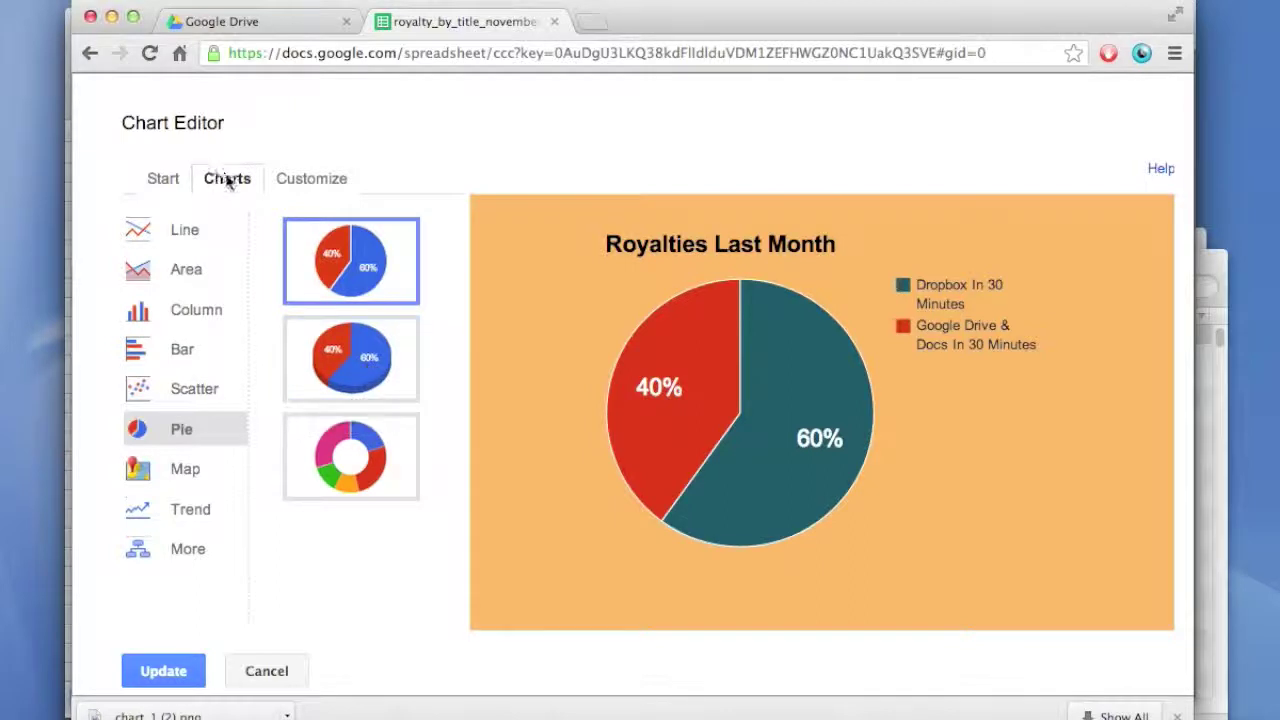
Step: Compare 3D pie, donut and column previews, then apply the 3D pie to the sheet
left_click(350, 368)
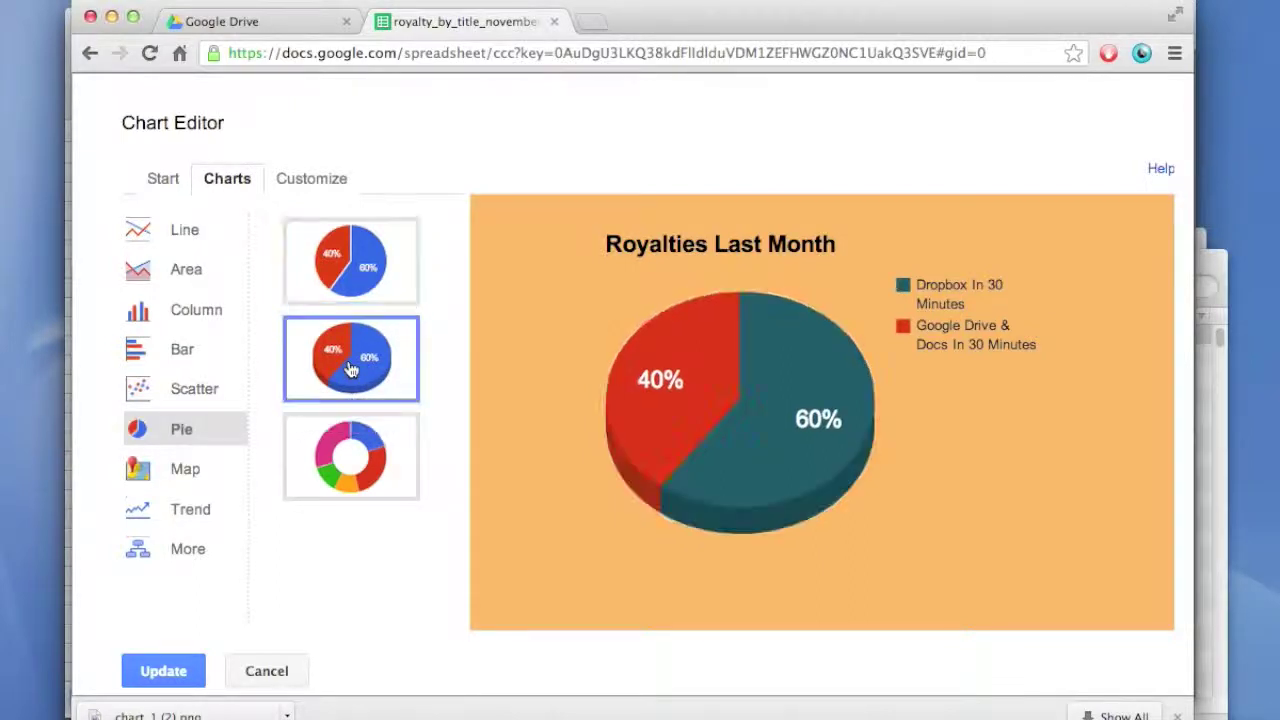
left_click(372, 474)
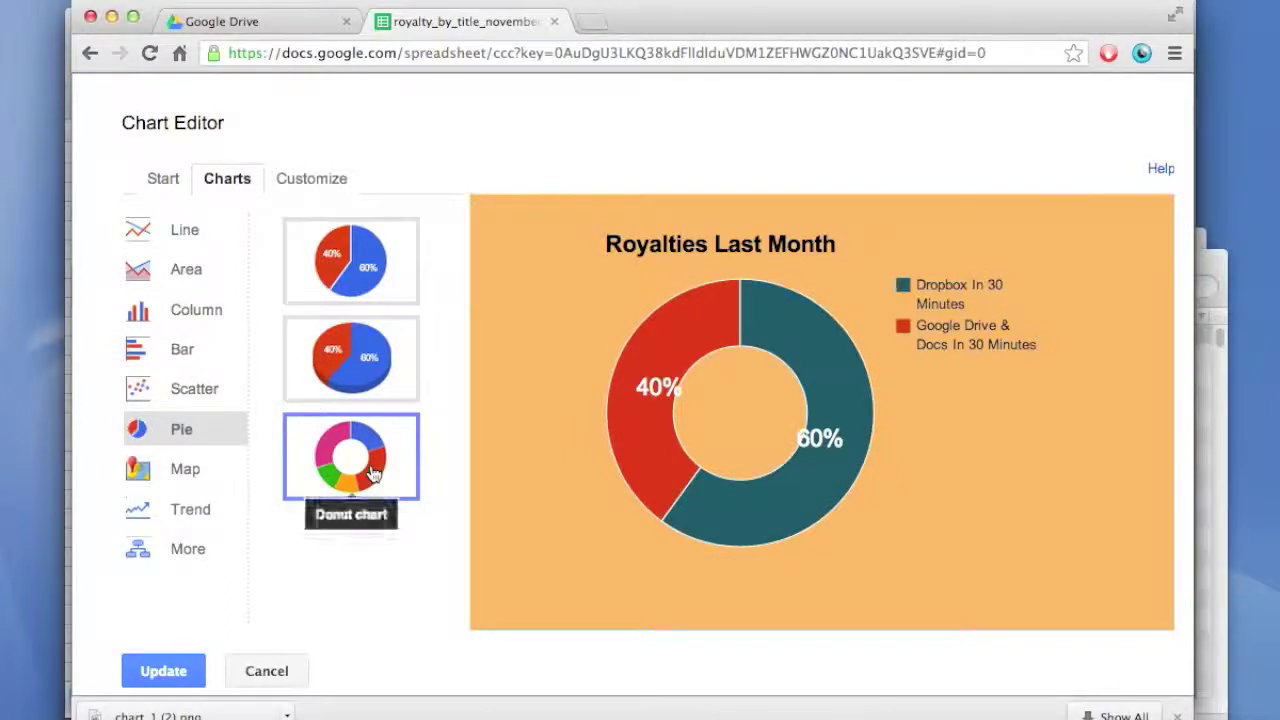
left_click(360, 370)
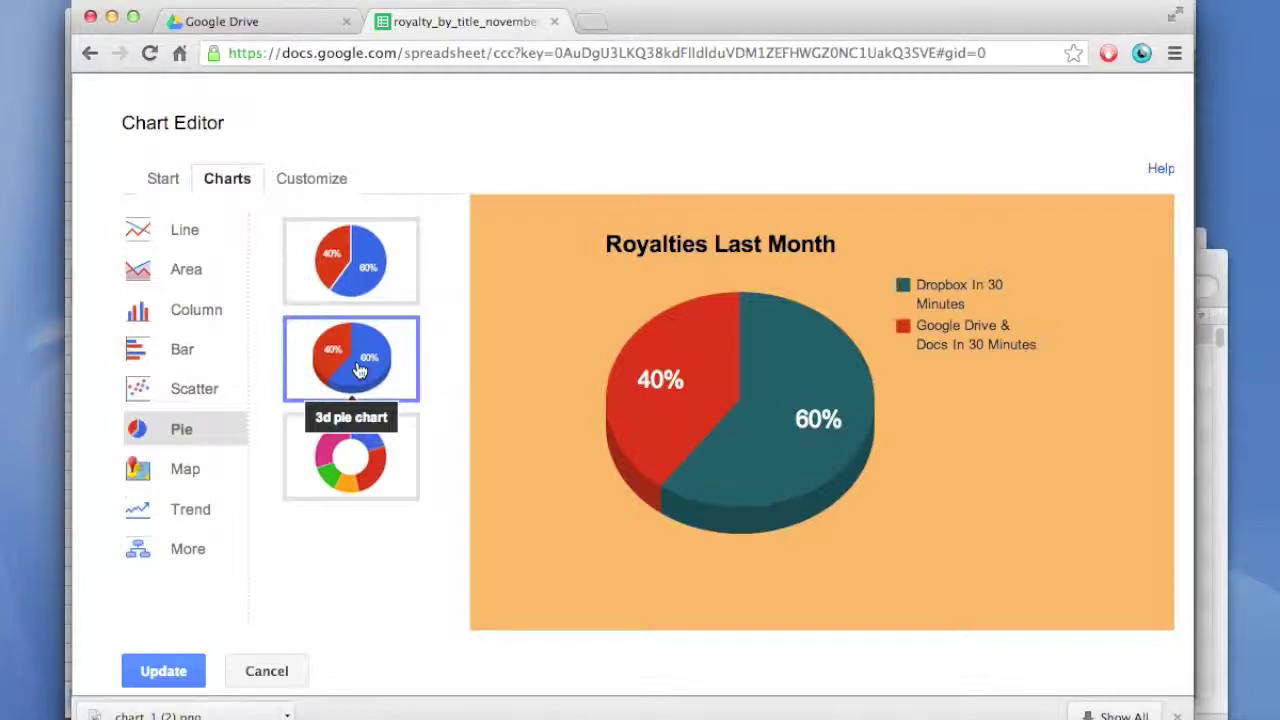
left_click(188, 316)
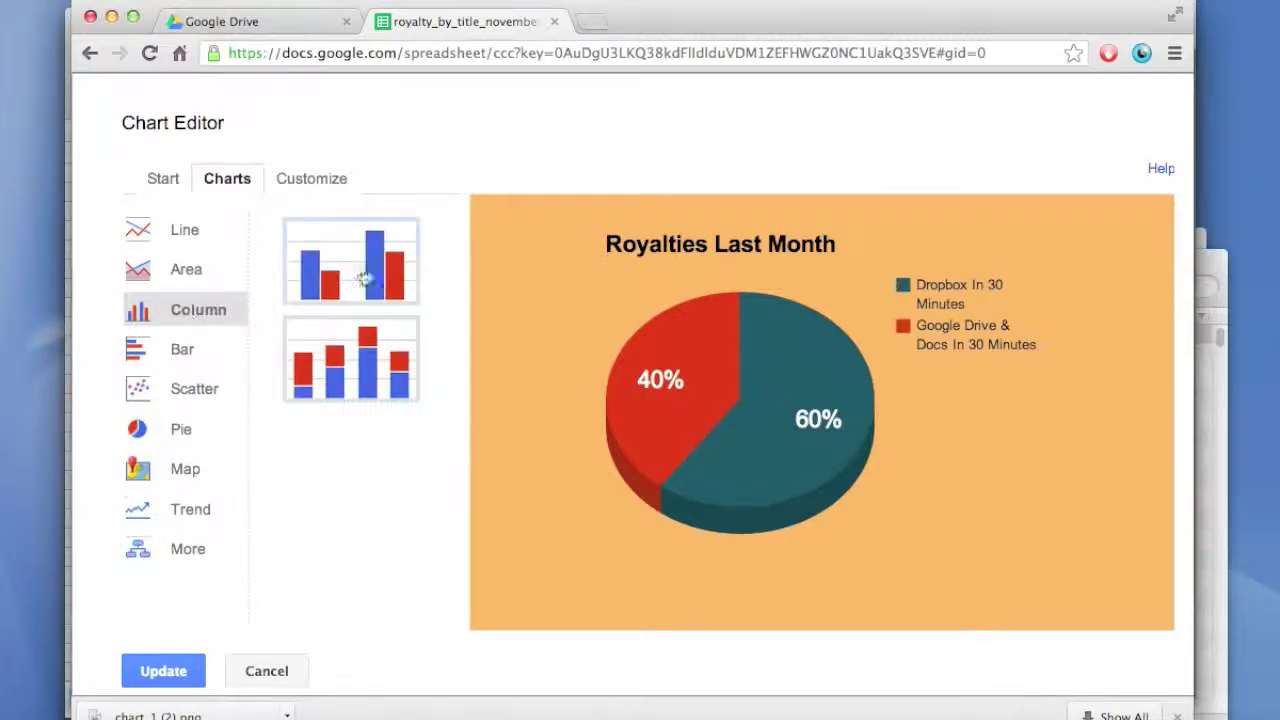
left_click(396, 266)
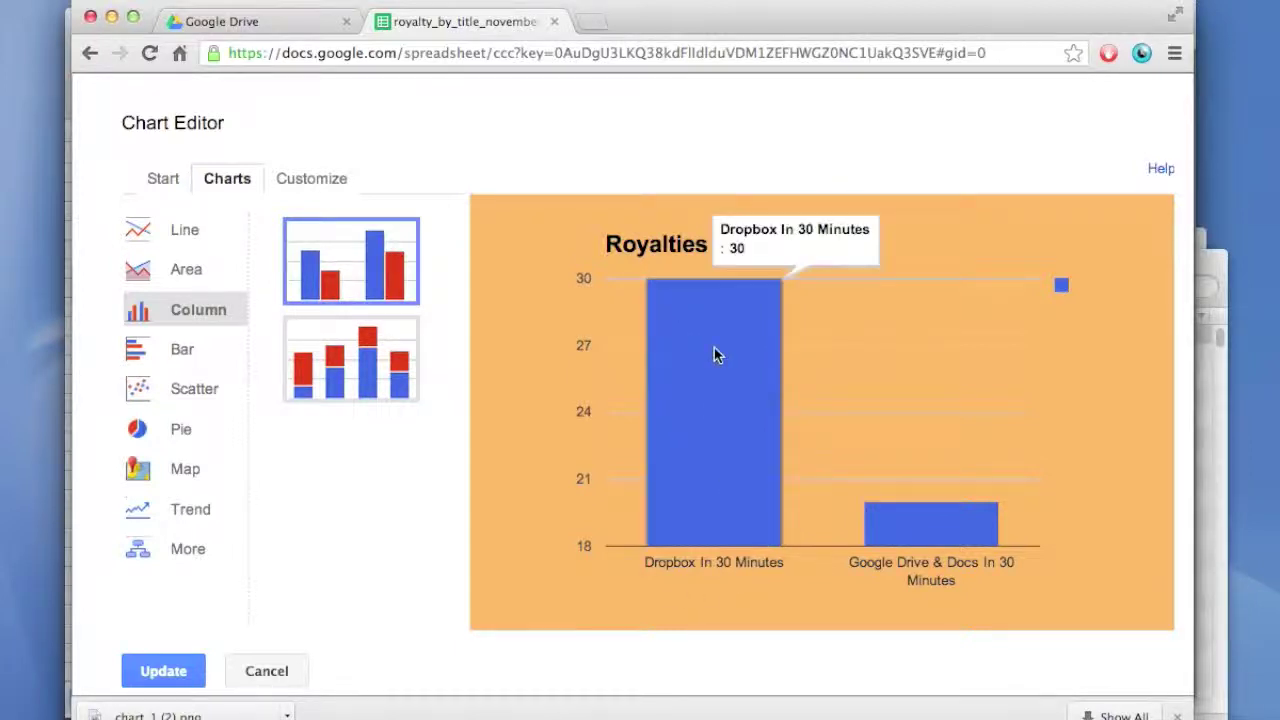
mouse_move(937, 537)
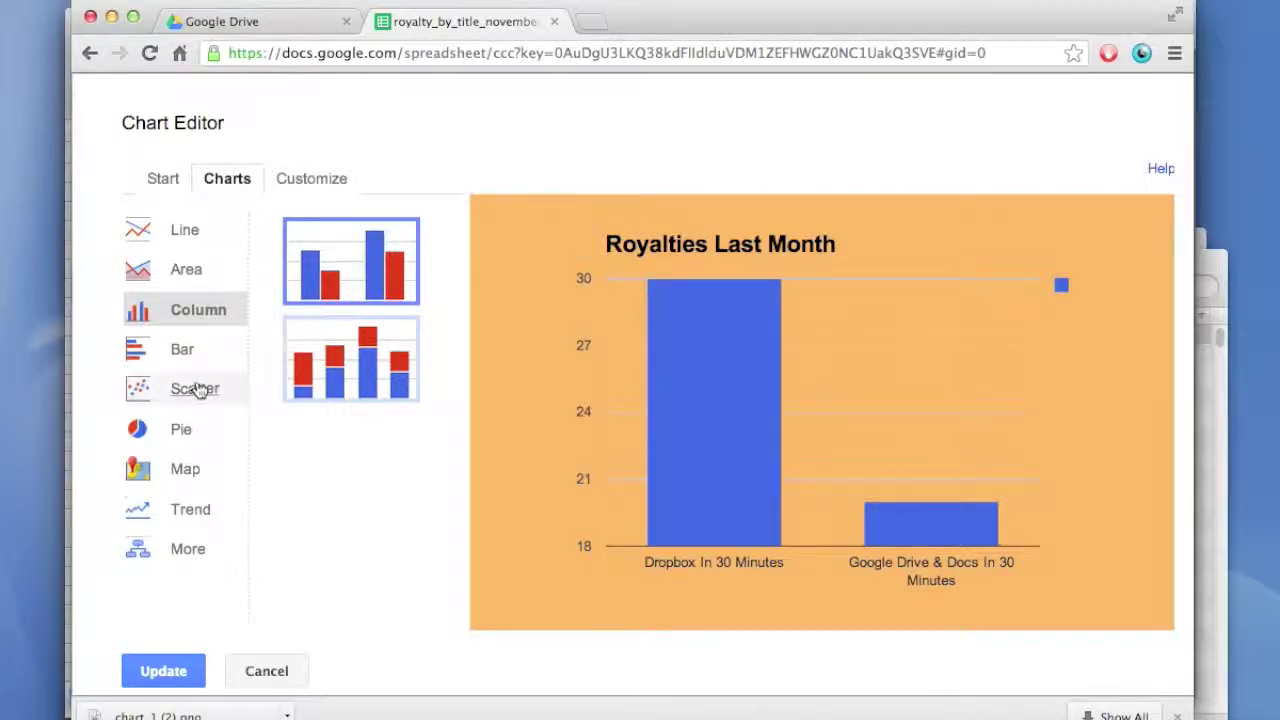
left_click(181, 436)
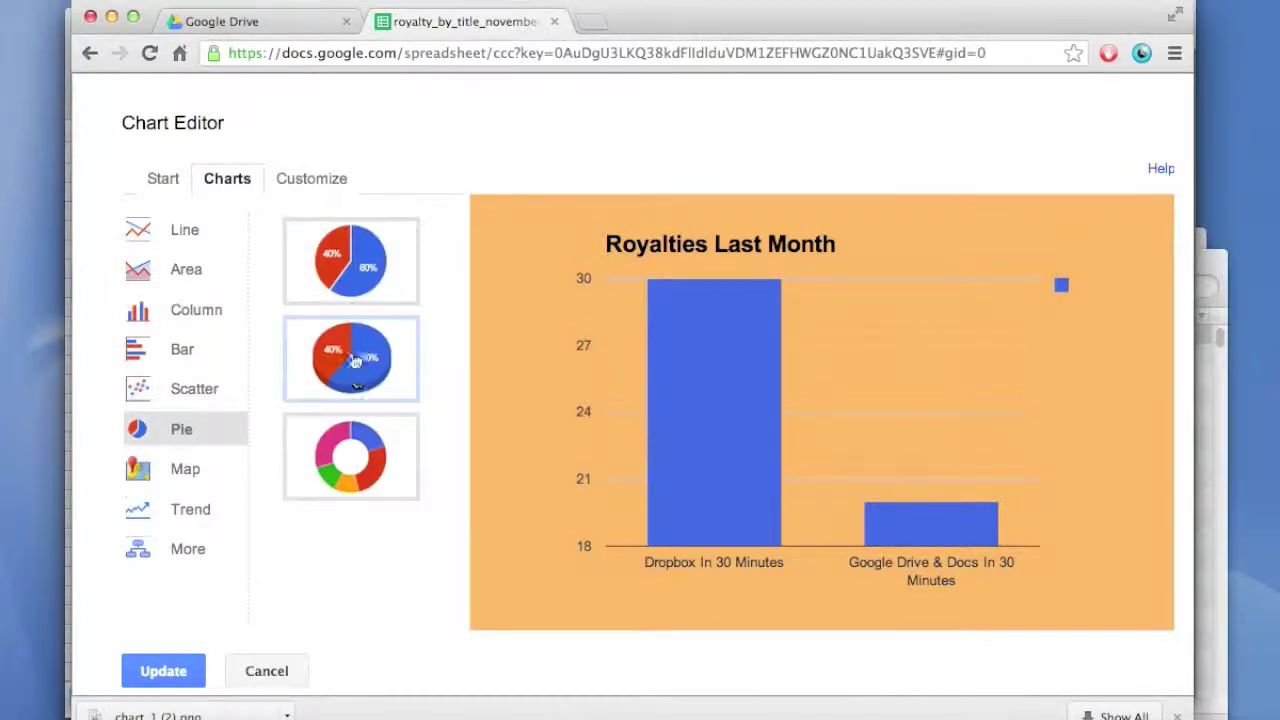
left_click(362, 346)
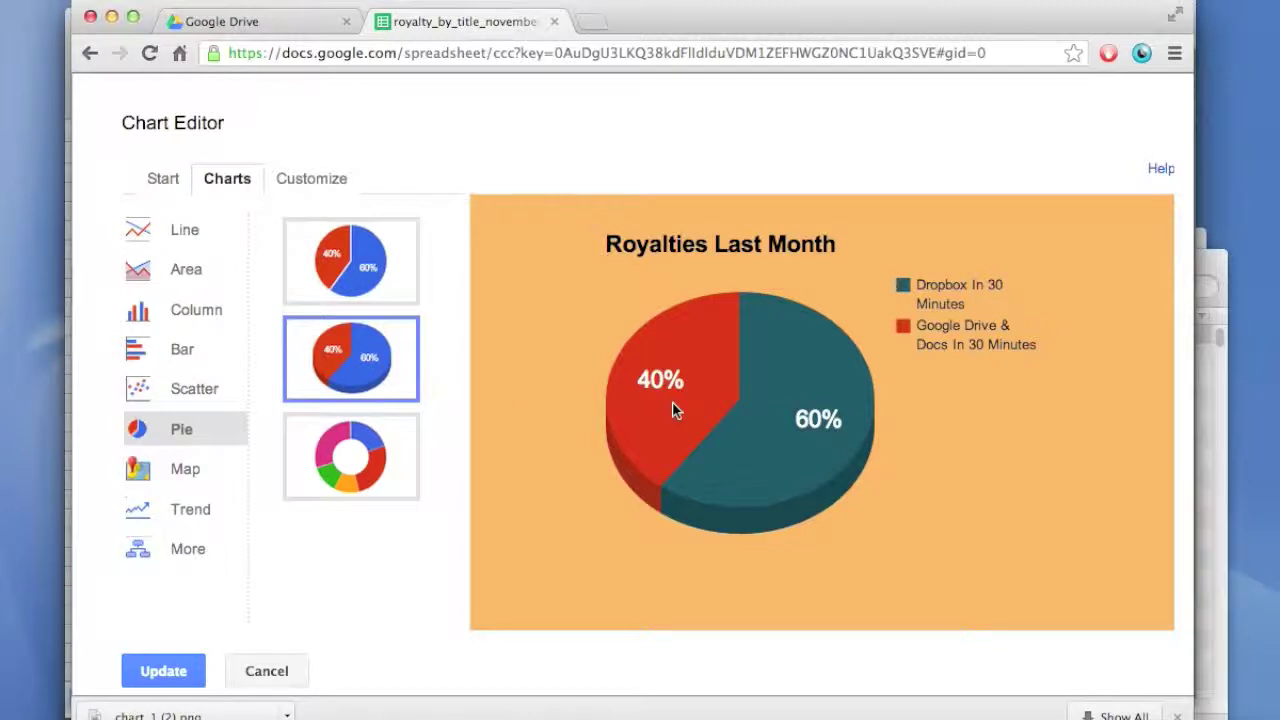
mouse_move(664, 417)
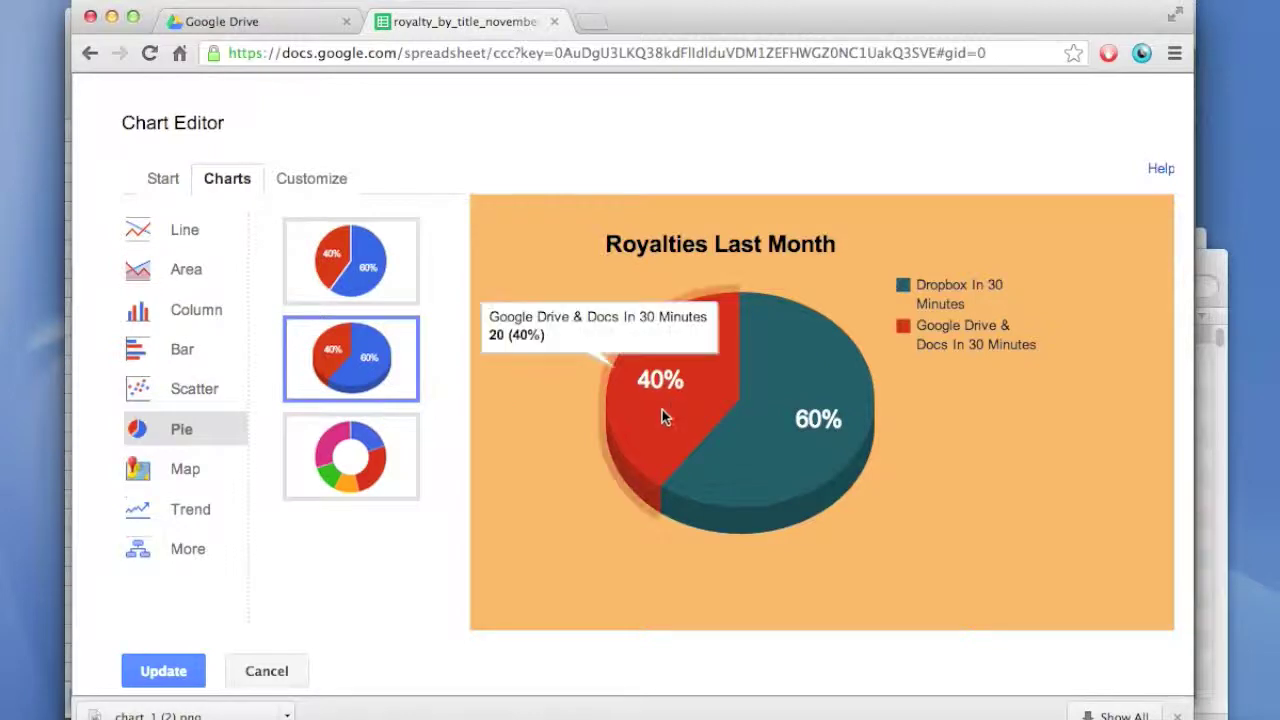
left_click(163, 671)
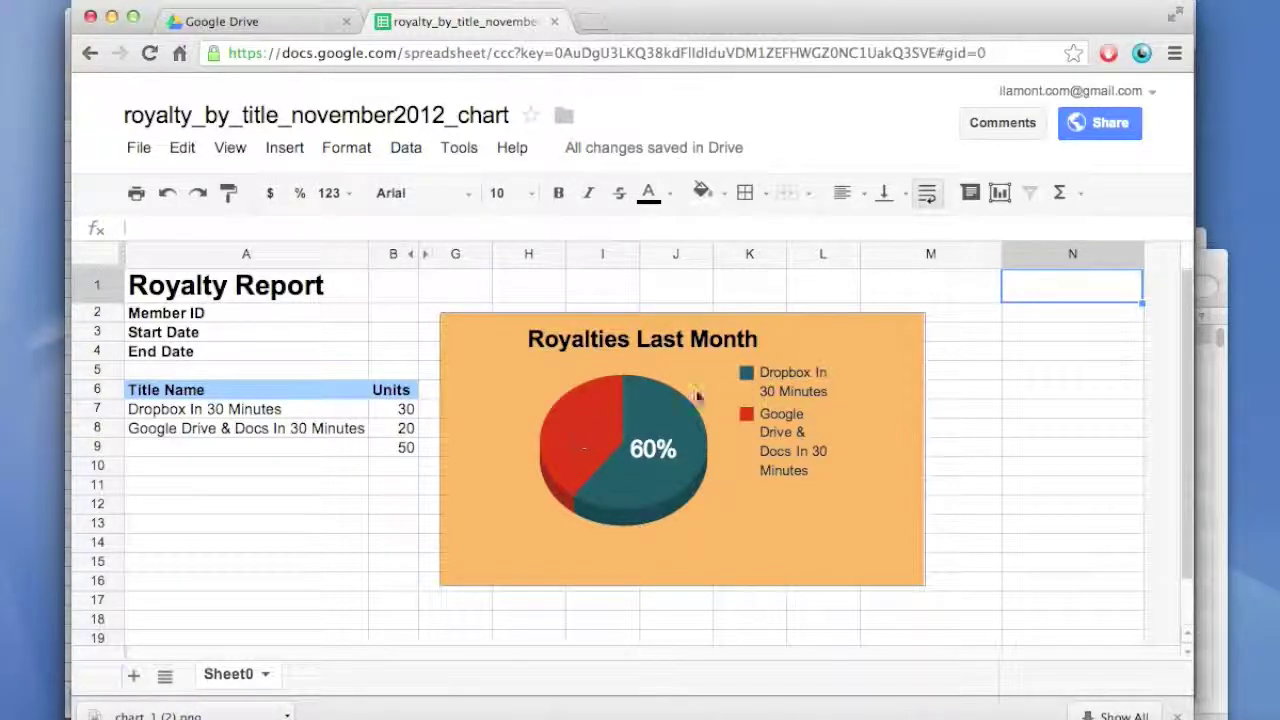
Step: Select the embedded 3D pie chart and open its dropdown menu
left_click(860, 349)
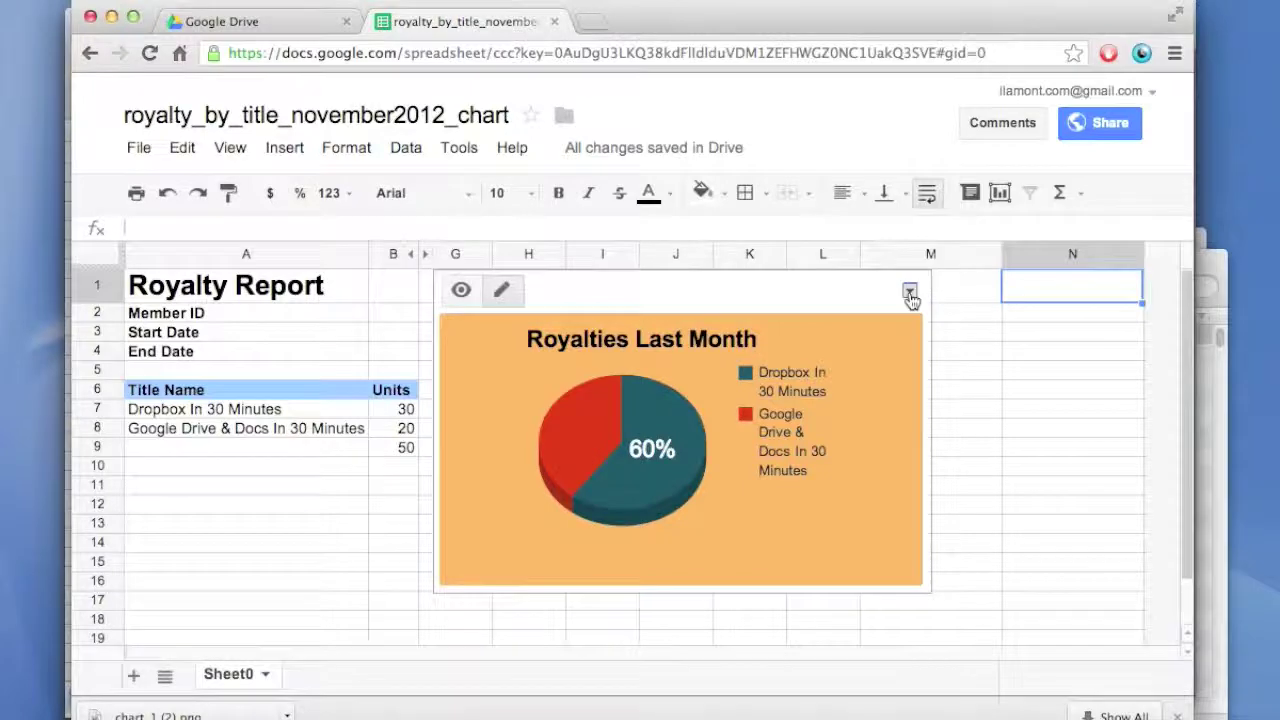
left_click(910, 292)
Step: Set the slice labels to size 15 so 40% and 60% both show, then switch to Preview
left_click(866, 325)
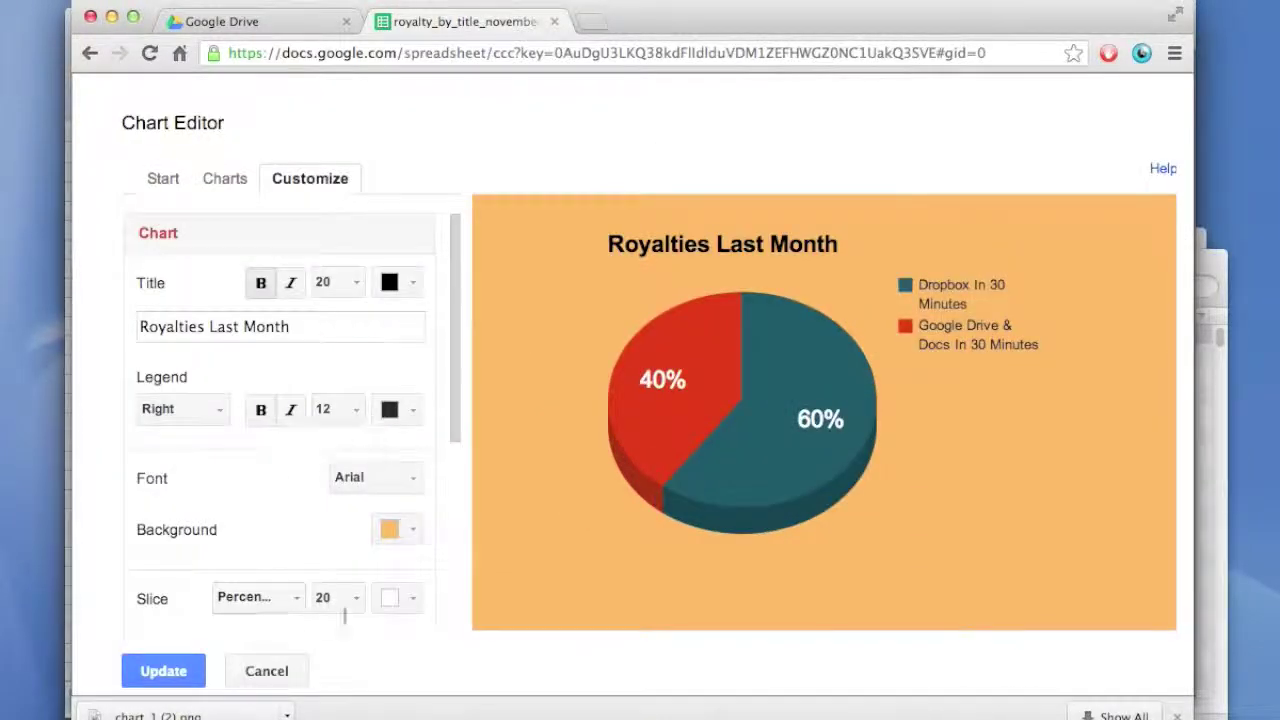
left_click(325, 597)
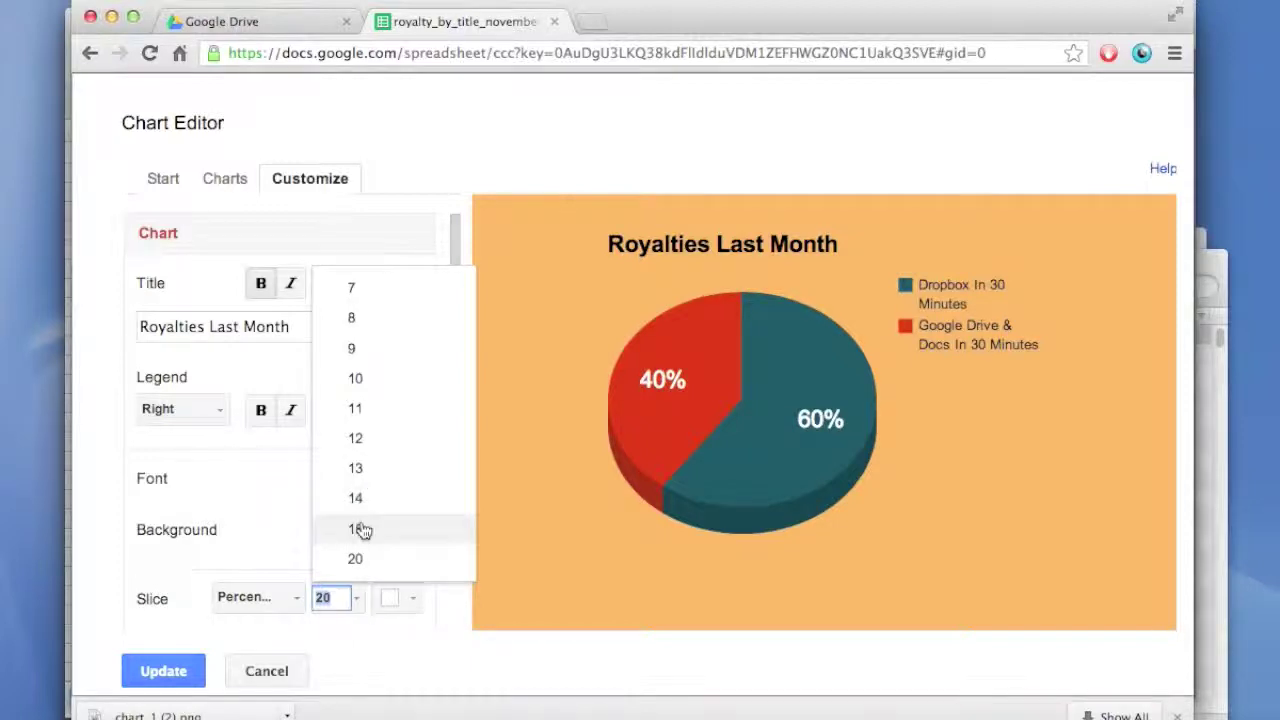
left_click(362, 529)
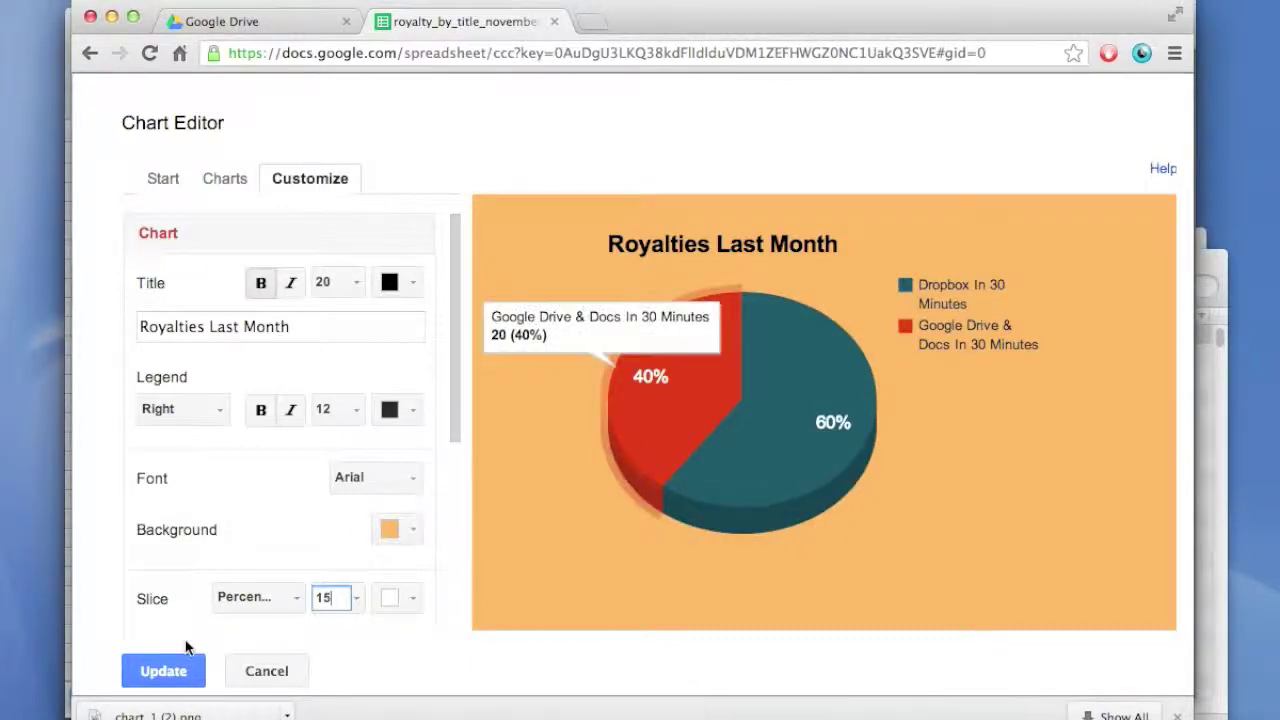
left_click(168, 672)
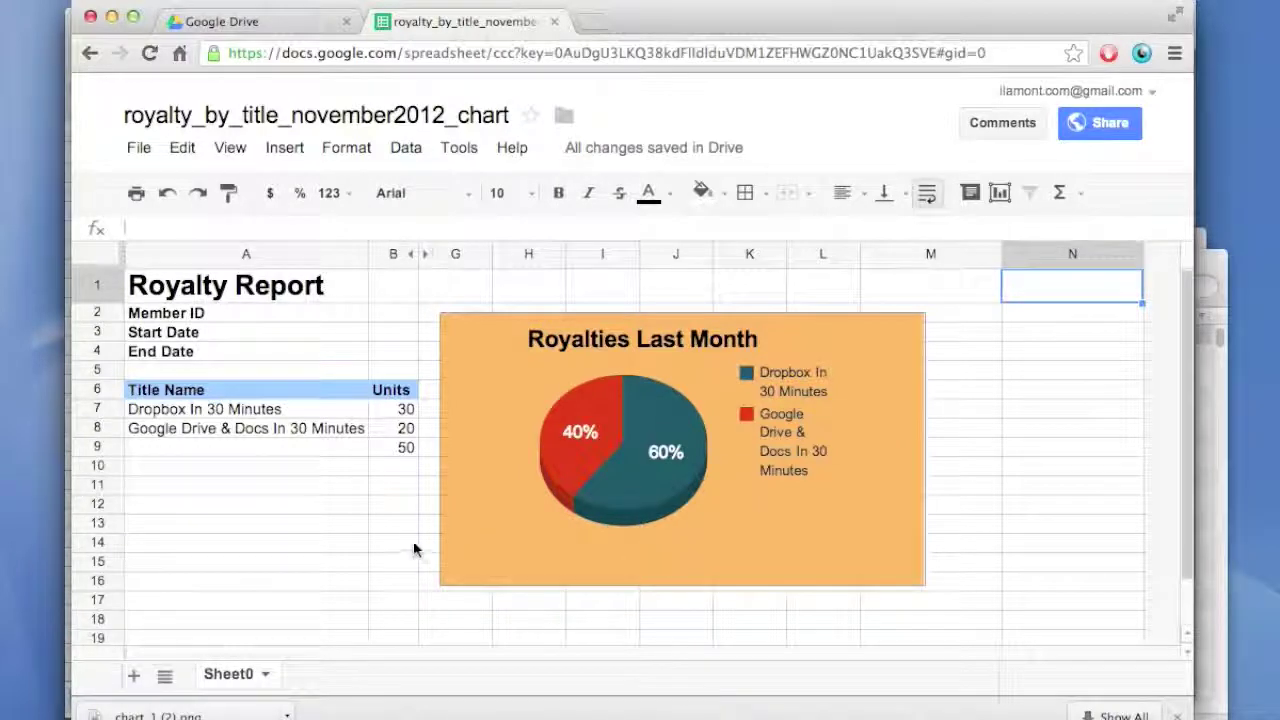
key("super+Tab")
key("super+Tab")
key("super+Tab")
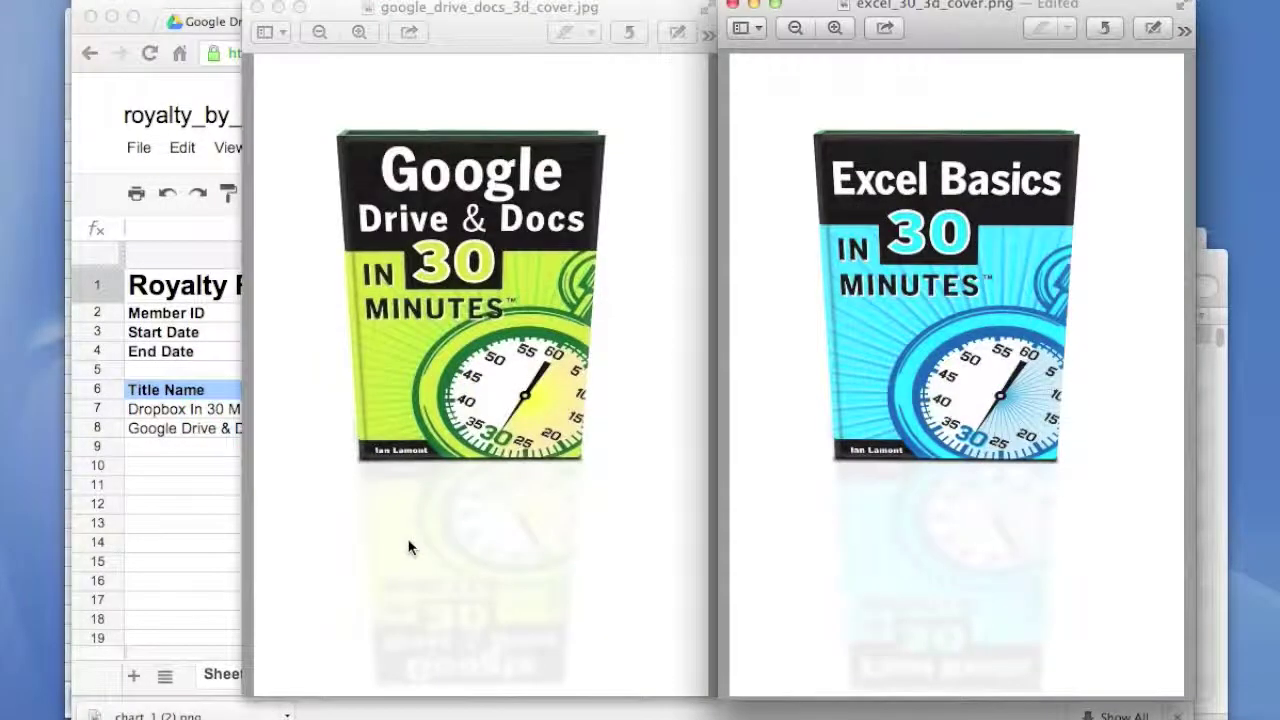
Step: Switch with Cmd+Tab to bring the In30Minutes.com TextEdit note forward
key("super+Tab")
key("super+Tab")
key("super+Tab")
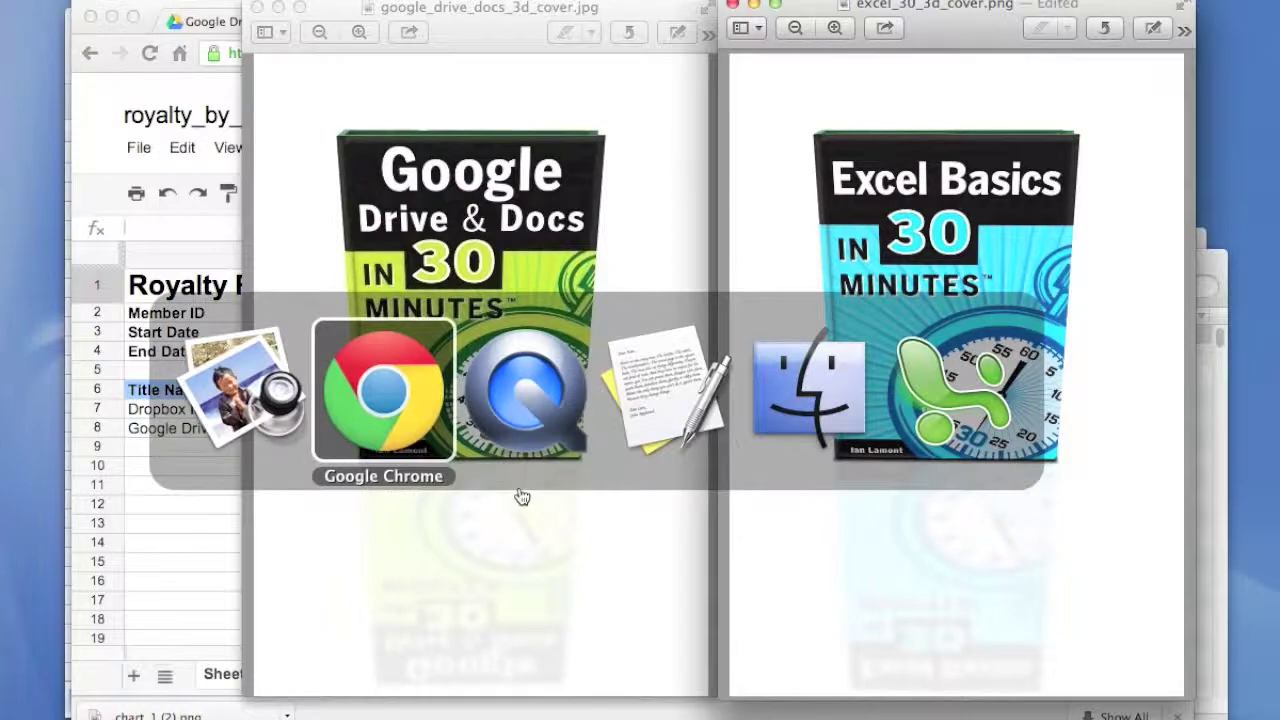